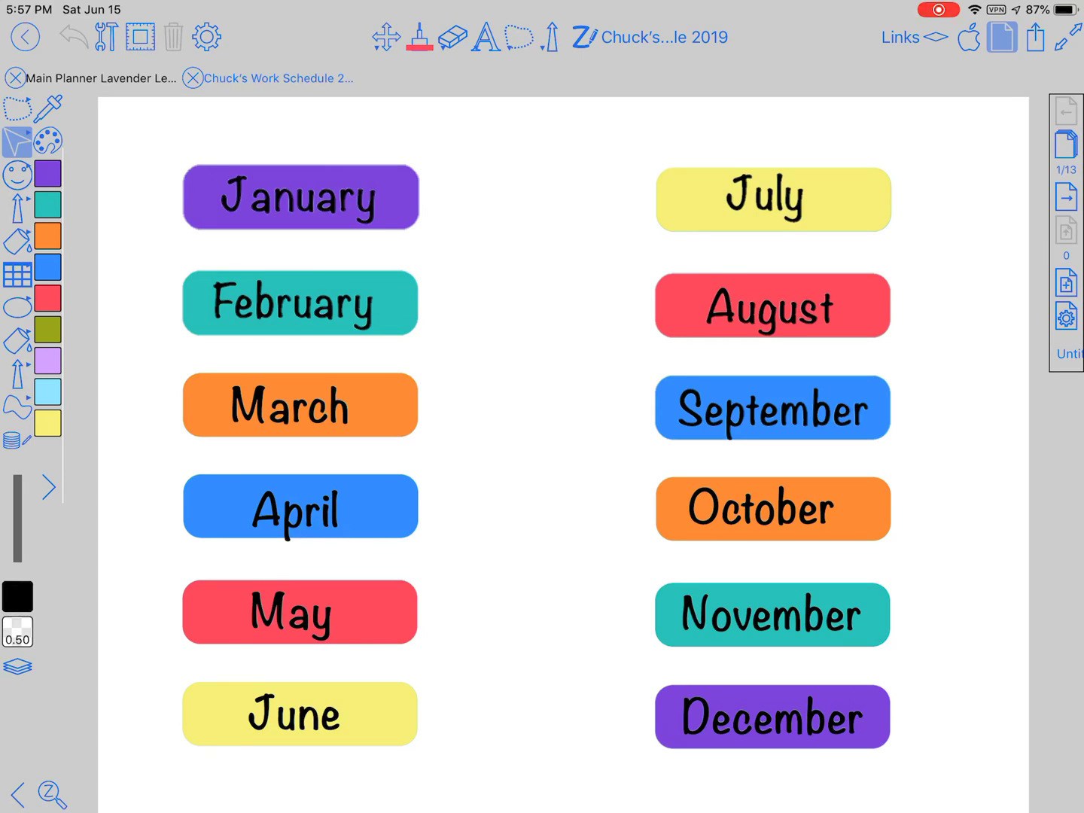
{"action": "scroll", "coordinate": [568, 453], "scroll_direction": "down", "scroll_amount": 1}
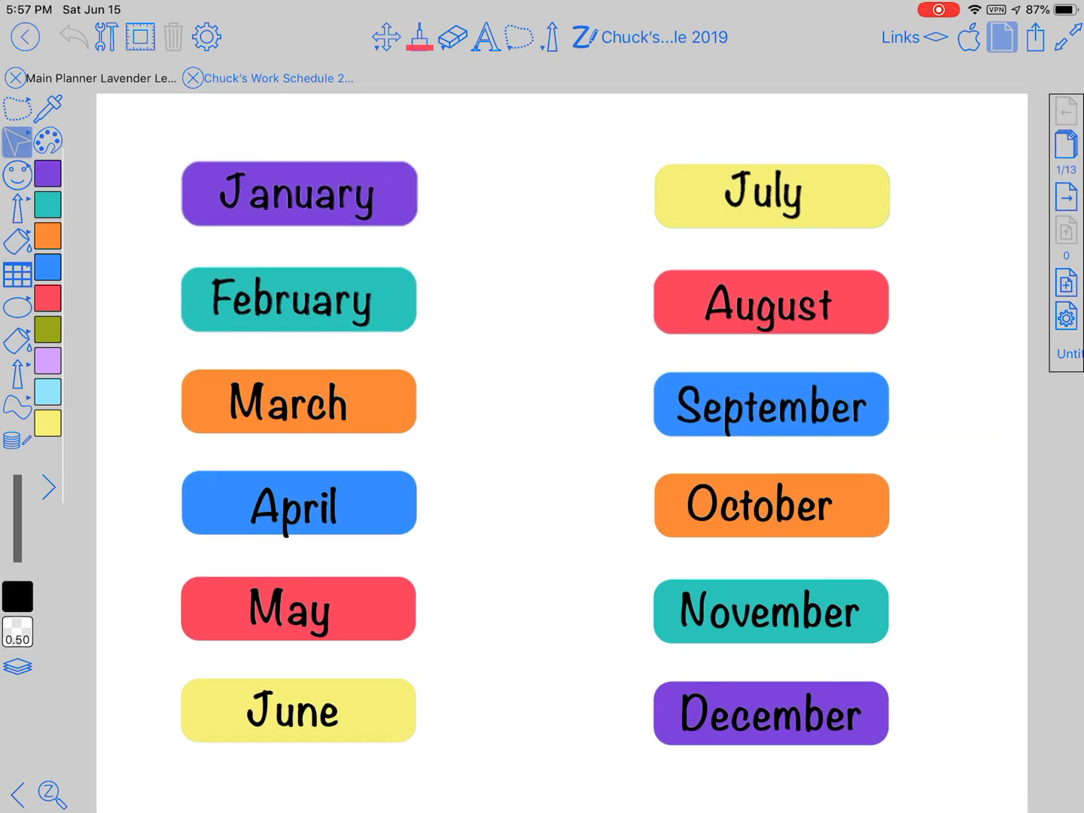
Switch to a different colour swatch set and show thumbnails of all 13 planner pages
{"action": "left_click", "coordinate": [50, 795]}
{"action": "left_click", "coordinate": [568, 453]}
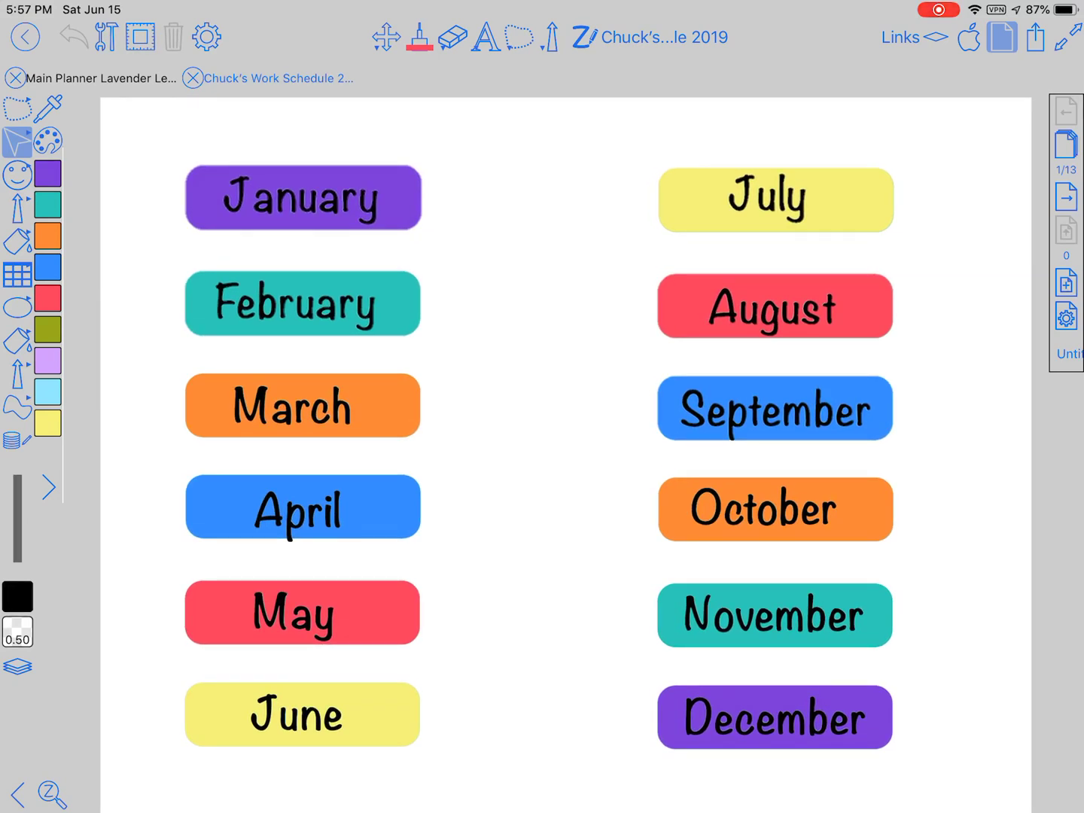
{"action": "left_click", "coordinate": [48, 140]}
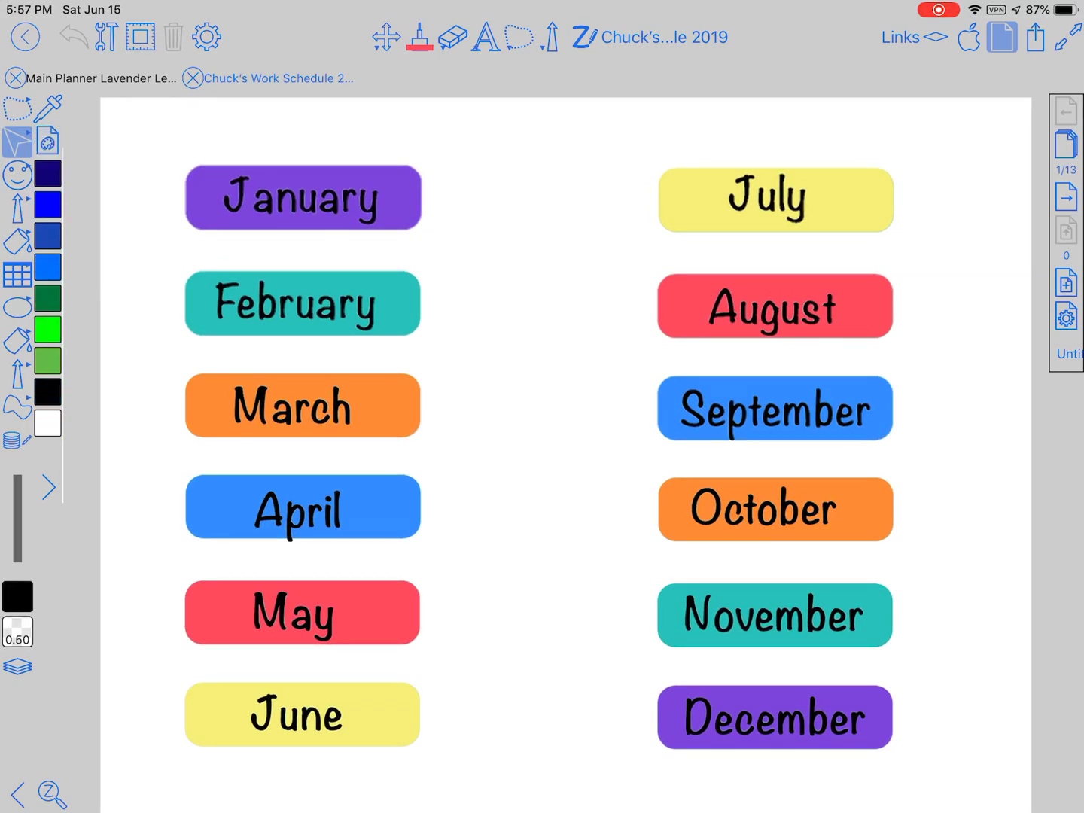
{"action": "left_click", "coordinate": [51, 794]}
{"action": "left_click", "coordinate": [568, 454]}
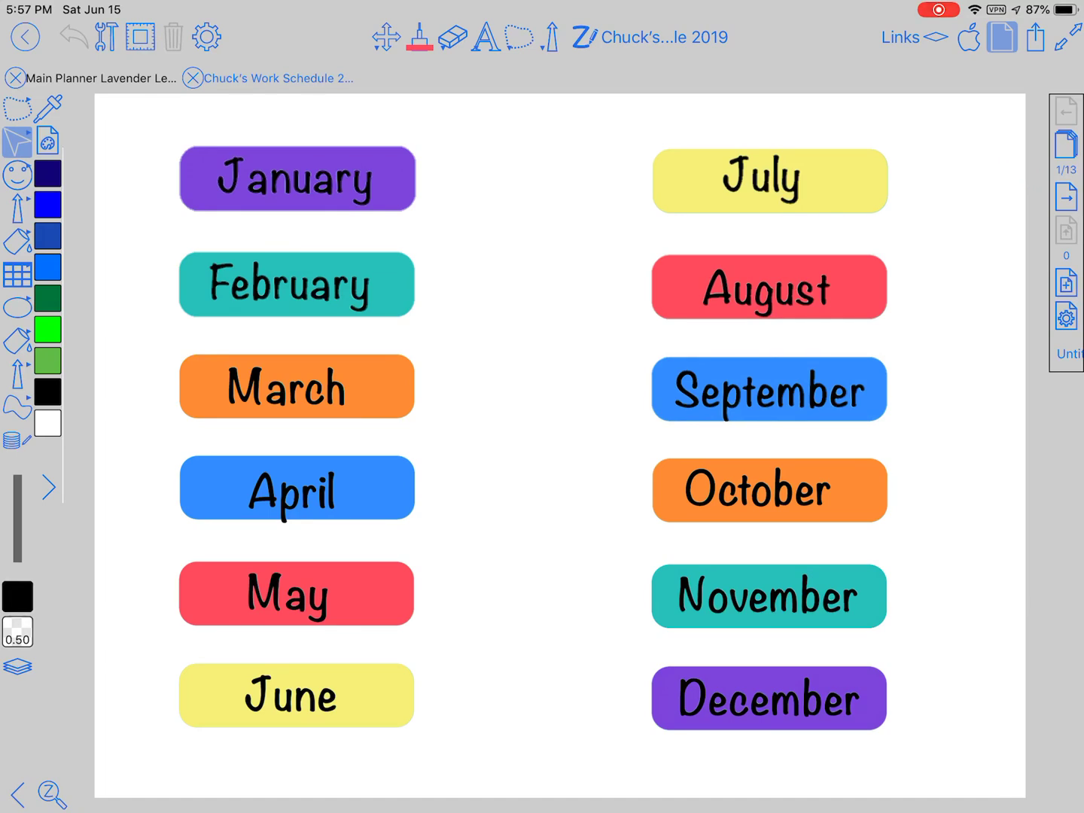
{"action": "left_click", "coordinate": [1067, 143]}
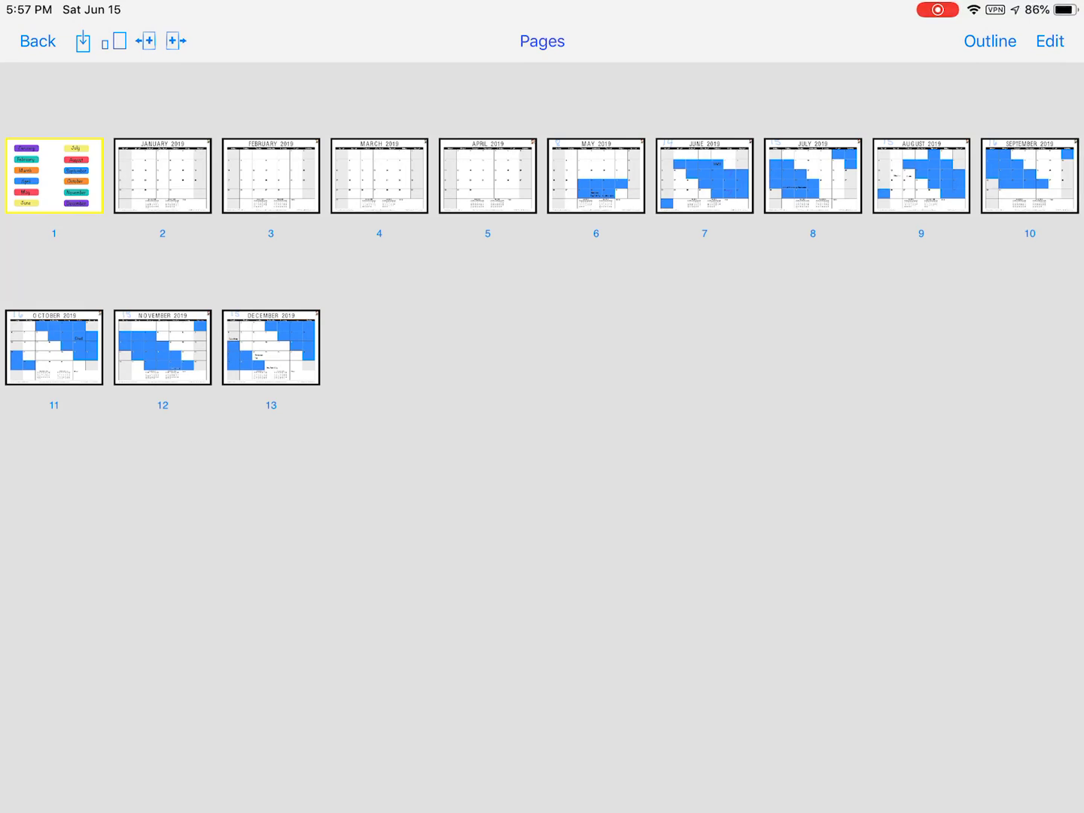
Insert a blank page after the month-label cover as the new page 2
{"action": "left_click", "coordinate": [176, 41]}
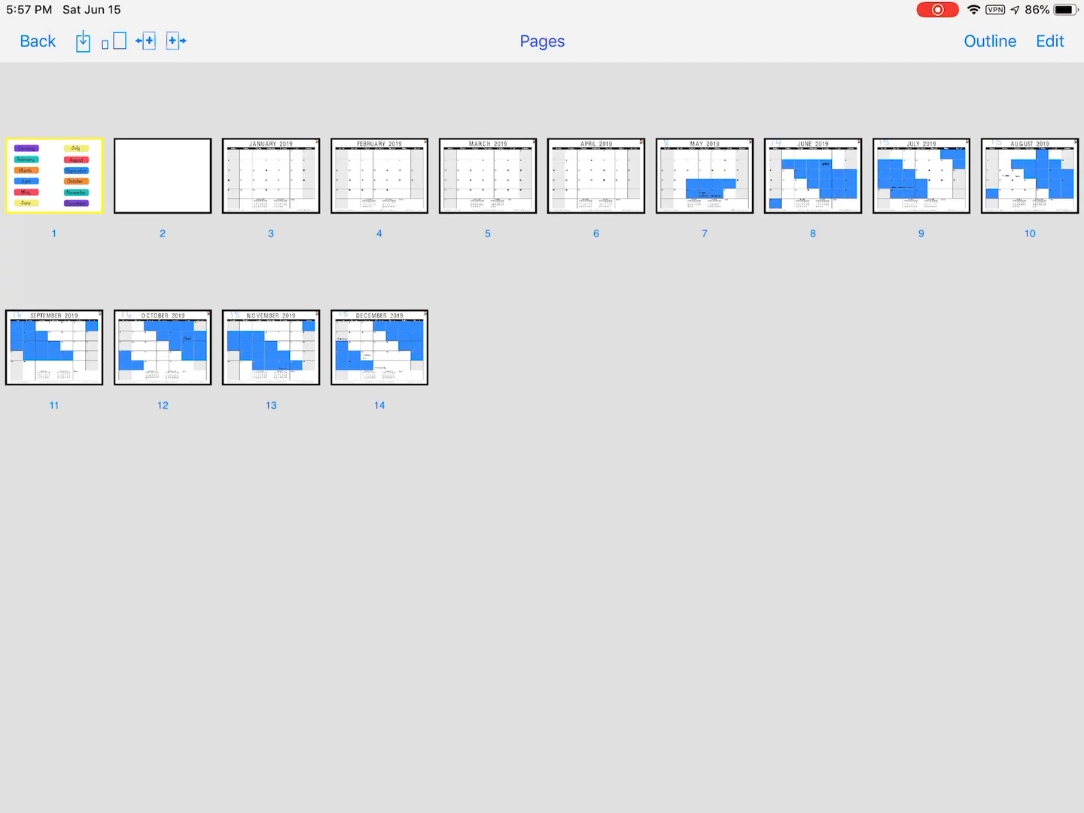
Jump to December 2019 through its cover label and insert a blank page after it
{"action": "left_click", "coordinate": [53, 175]}
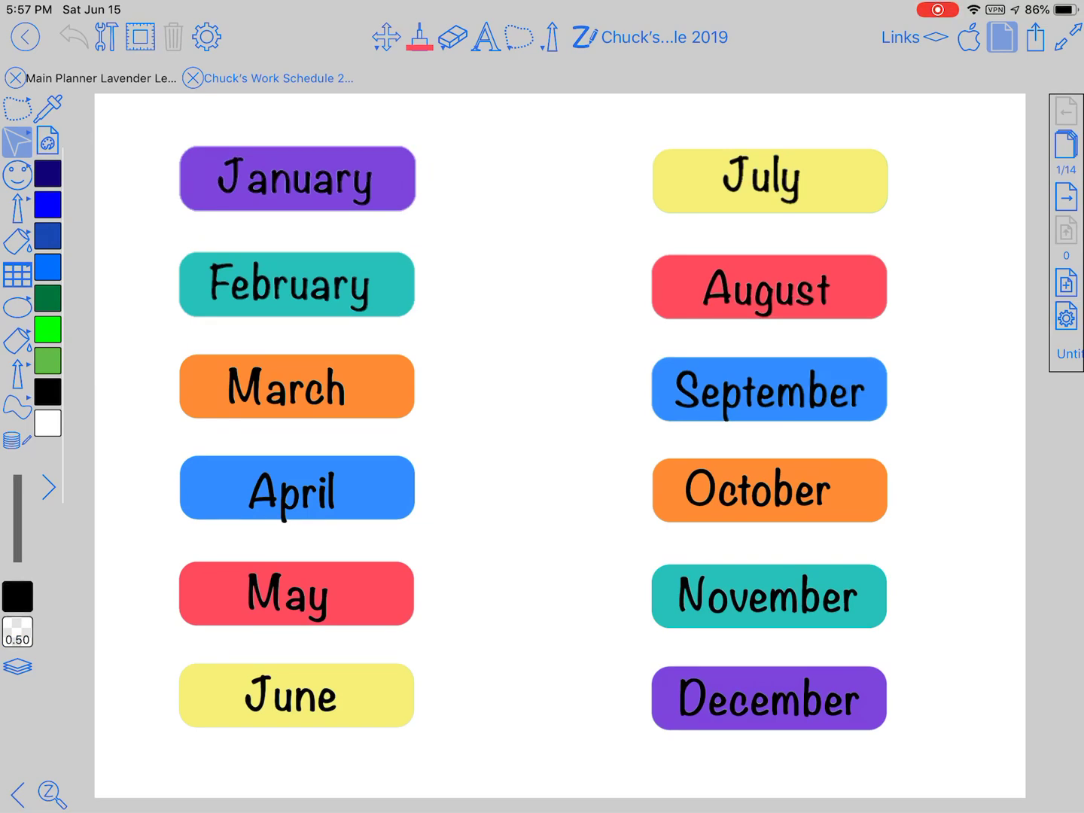
{"action": "left_click", "coordinate": [387, 36]}
{"action": "left_click", "coordinate": [769, 698]}
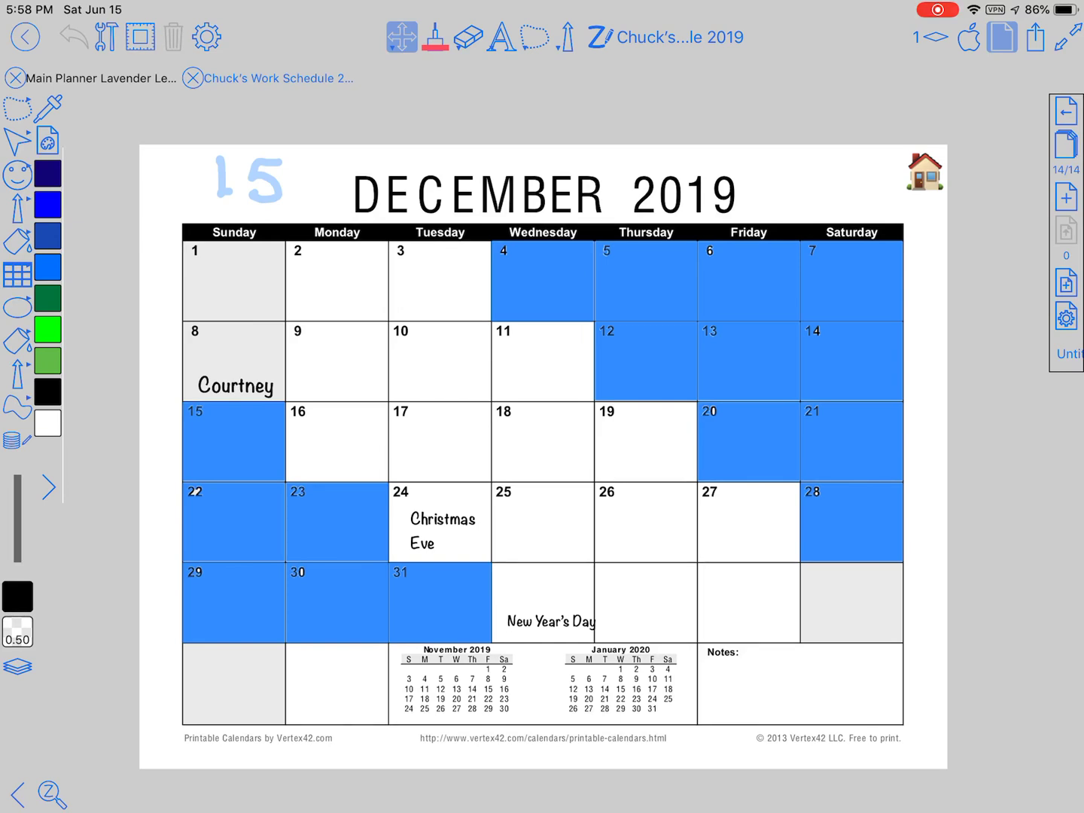
{"action": "left_click", "coordinate": [1066, 144]}
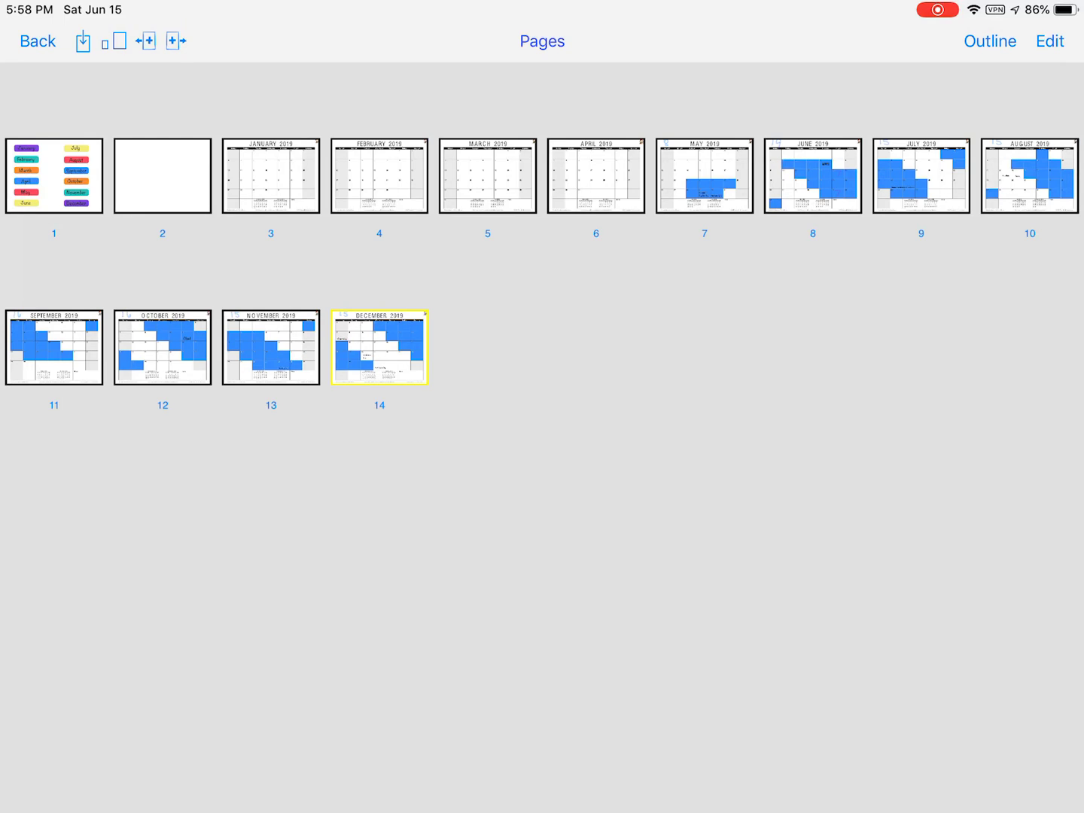
{"action": "left_click", "coordinate": [176, 41]}
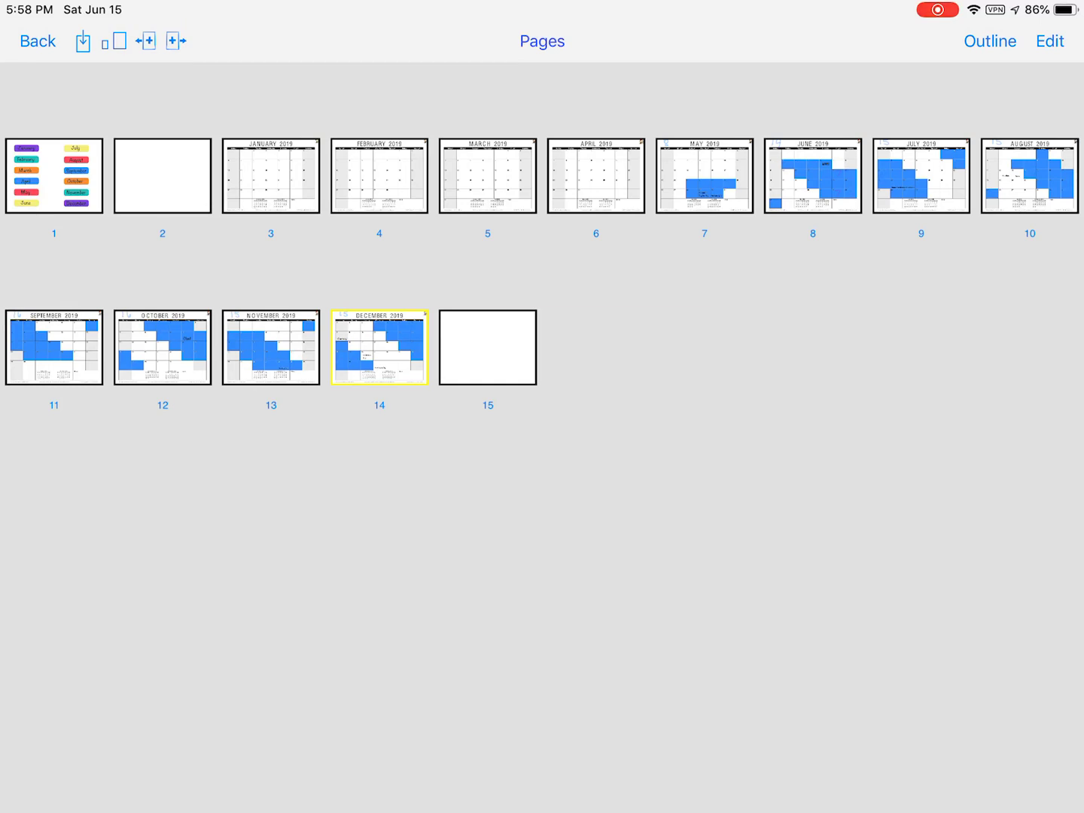
Select the January 2019 thumbnail (page 3) in page editing and start copying it to position 14
{"action": "left_click", "coordinate": [1051, 41]}
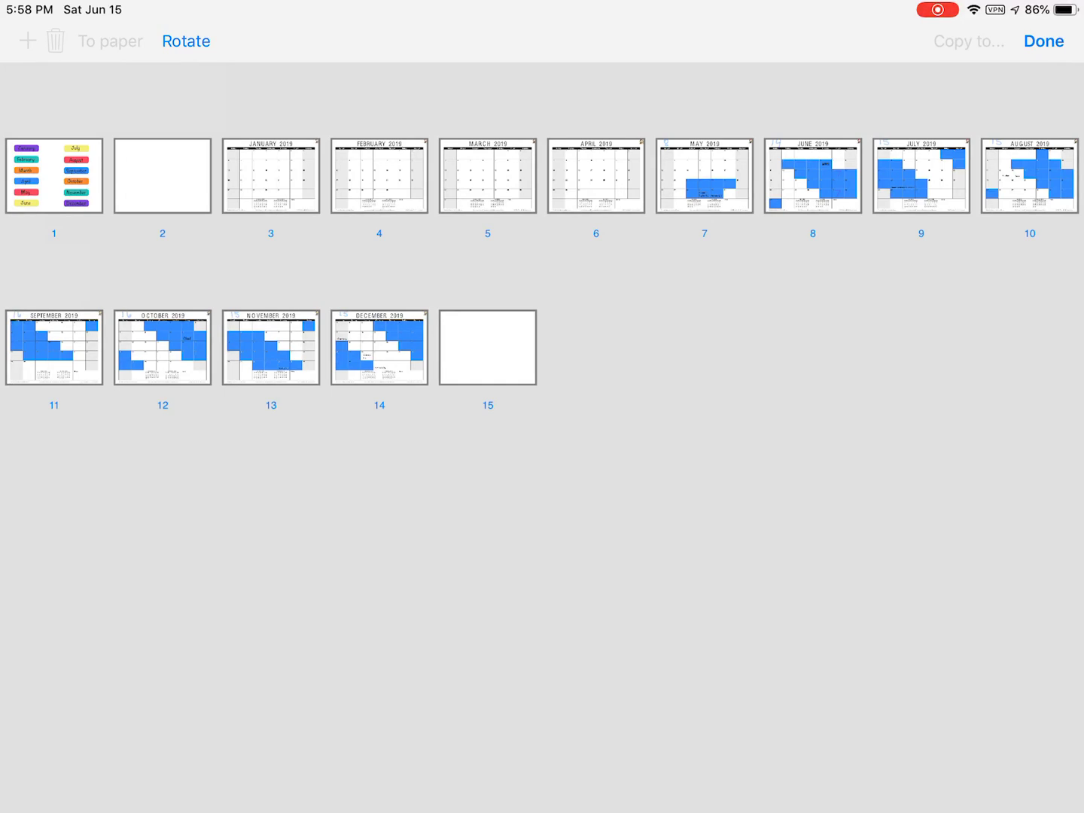
{"action": "left_click", "coordinate": [271, 176]}
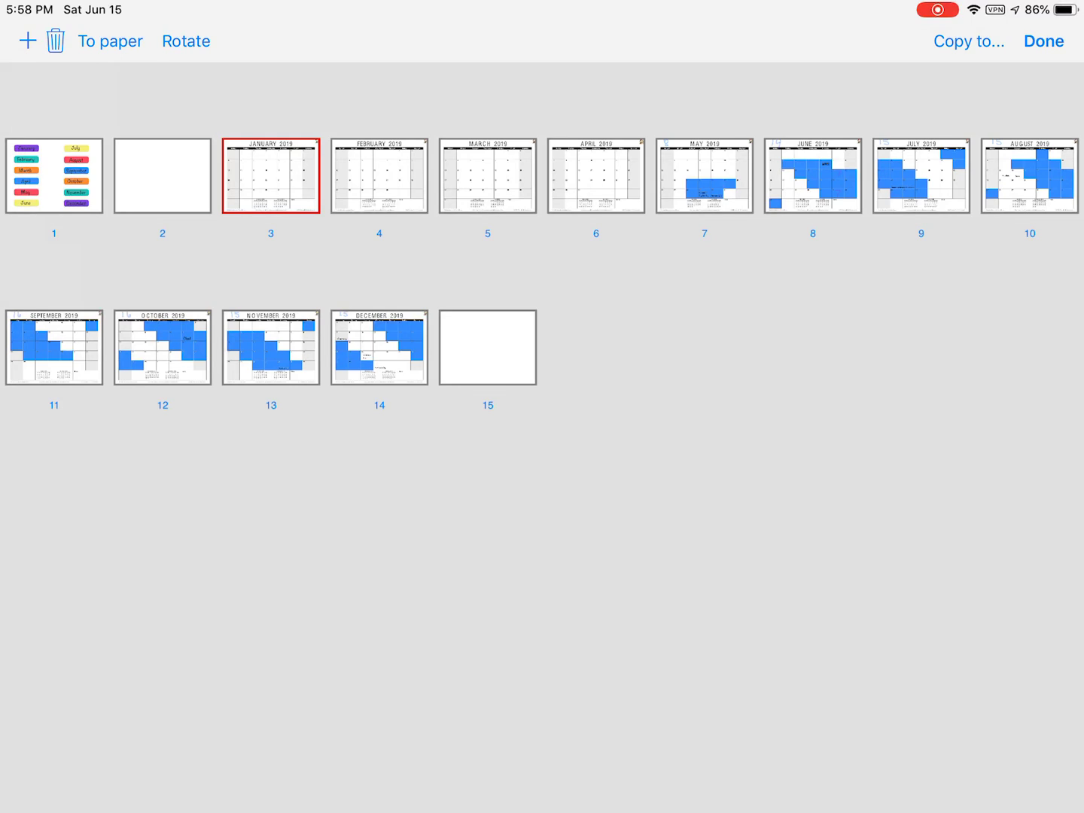
{"action": "left_click", "coordinate": [271, 176]}
{"action": "left_click", "coordinate": [1044, 41]}
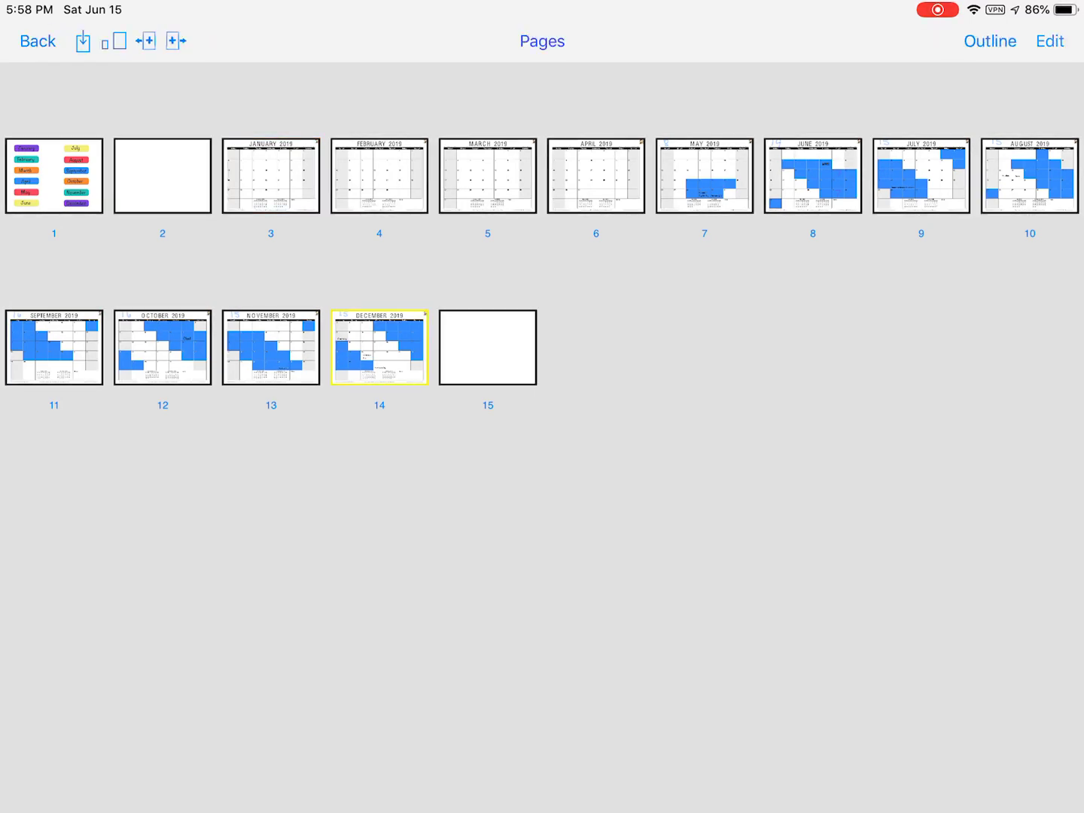
{"action": "left_click", "coordinate": [1051, 41]}
{"action": "left_click", "coordinate": [271, 175]}
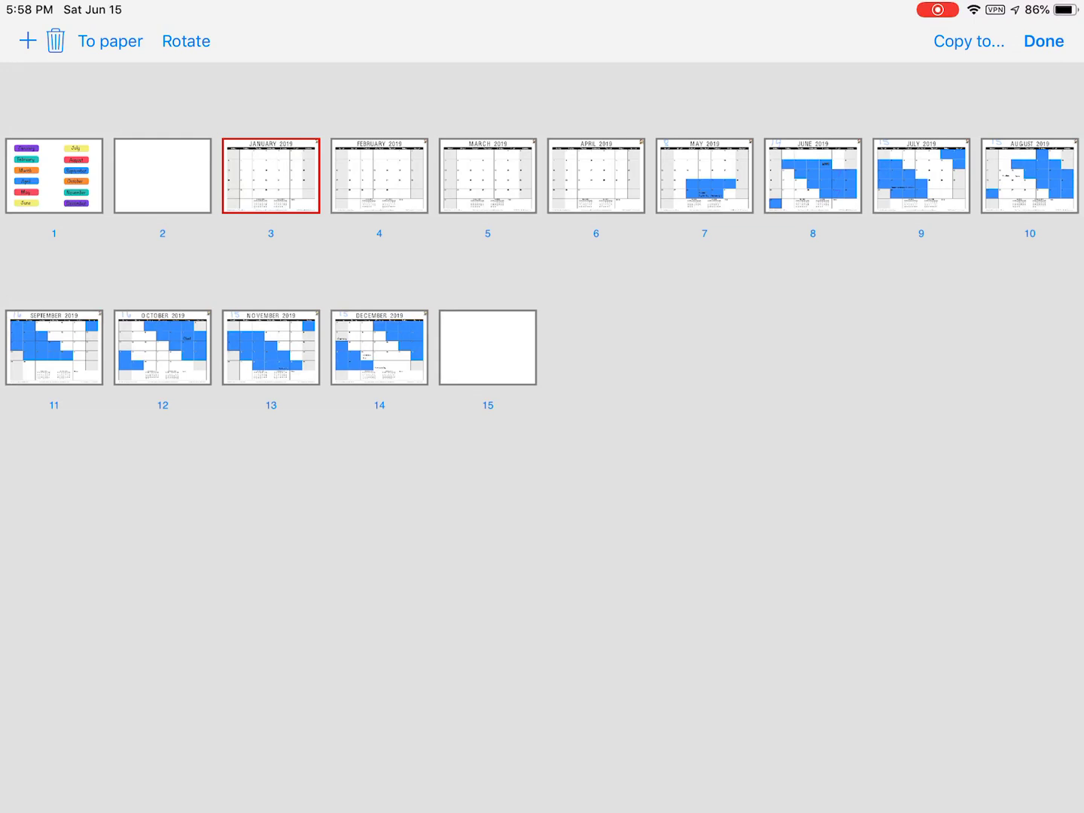
{"action": "left_click", "coordinate": [970, 41]}
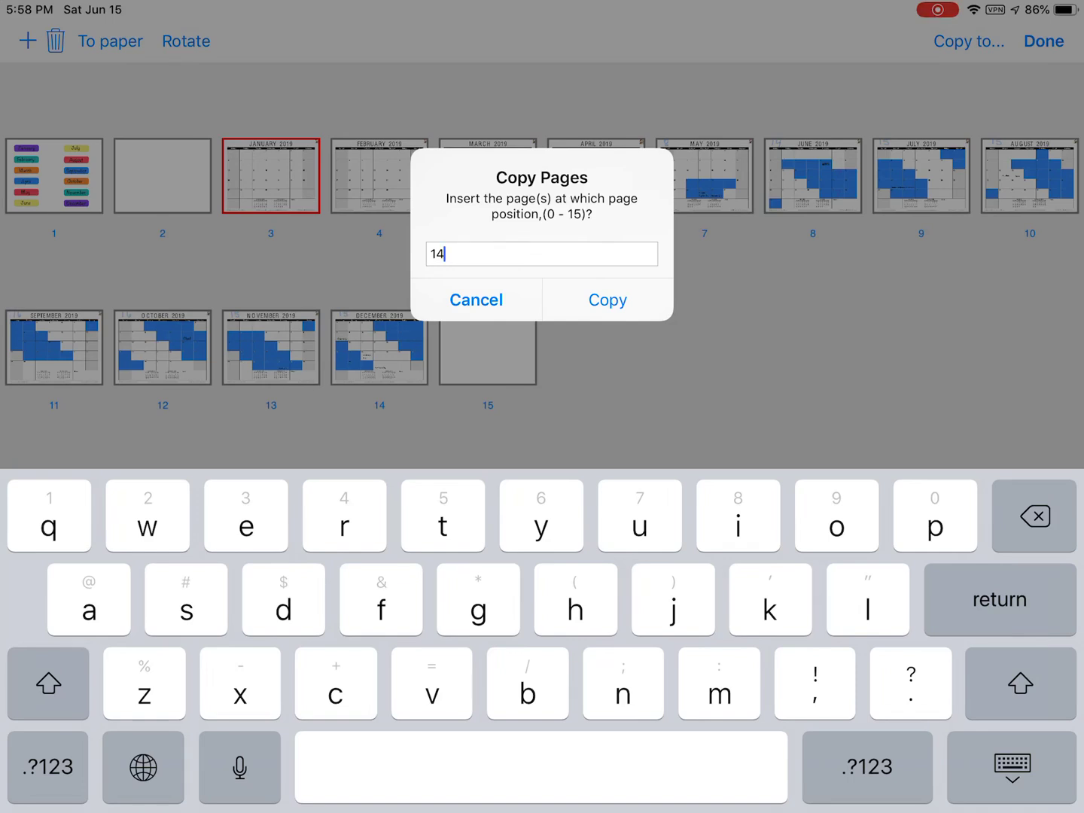
Copy January 2019 to position 15 instead of 14, then finish editing pages
{"action": "key", "text": "BackSpace"}
{"action": "type", "text": "5"}
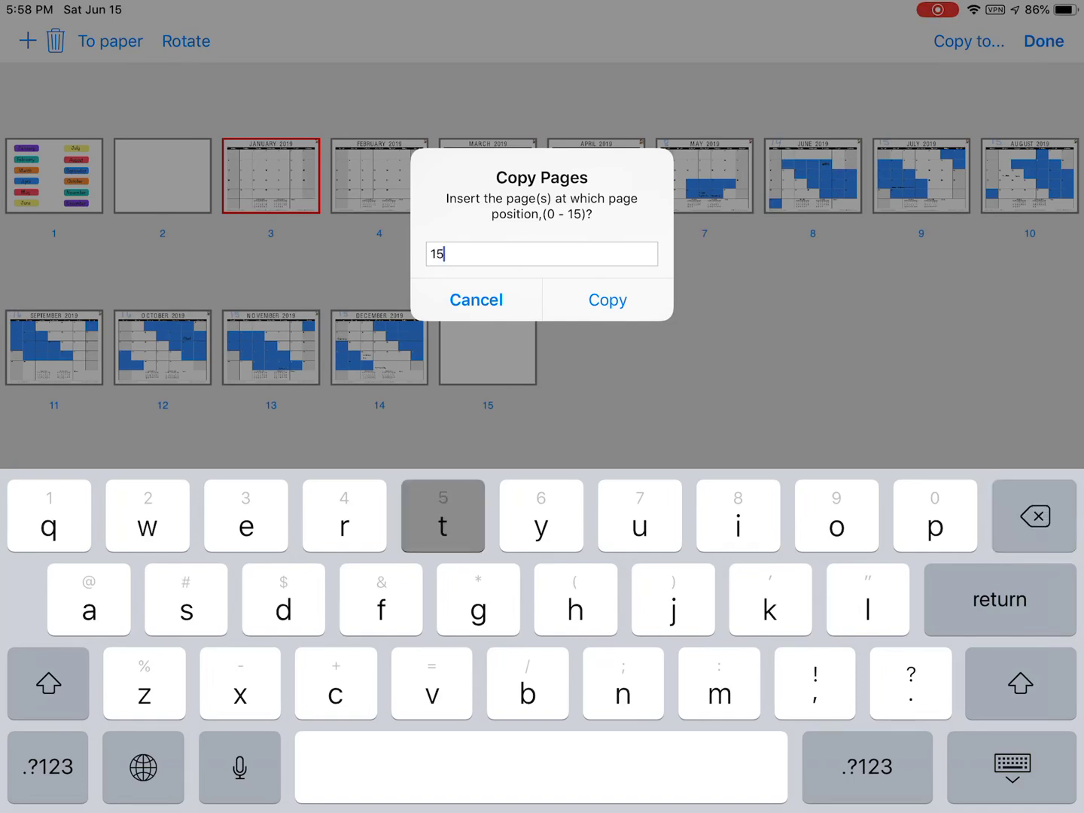
{"action": "left_click", "coordinate": [608, 301]}
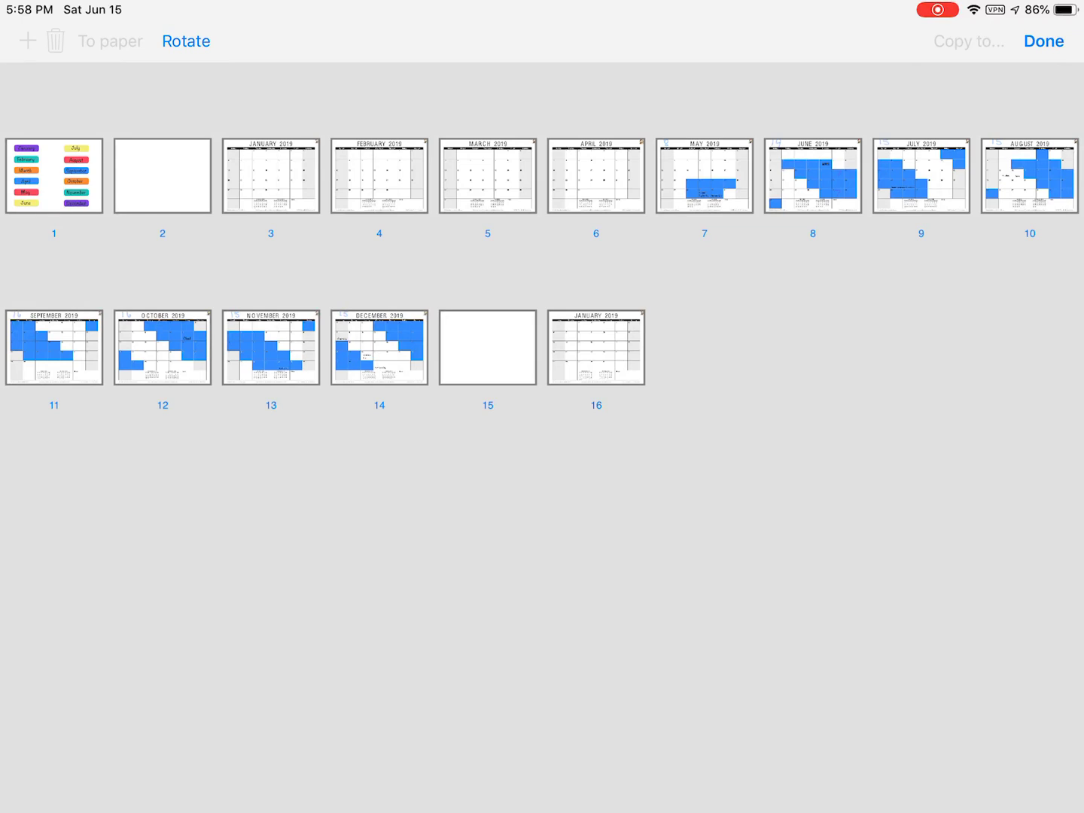
{"action": "left_click", "coordinate": [1043, 40]}
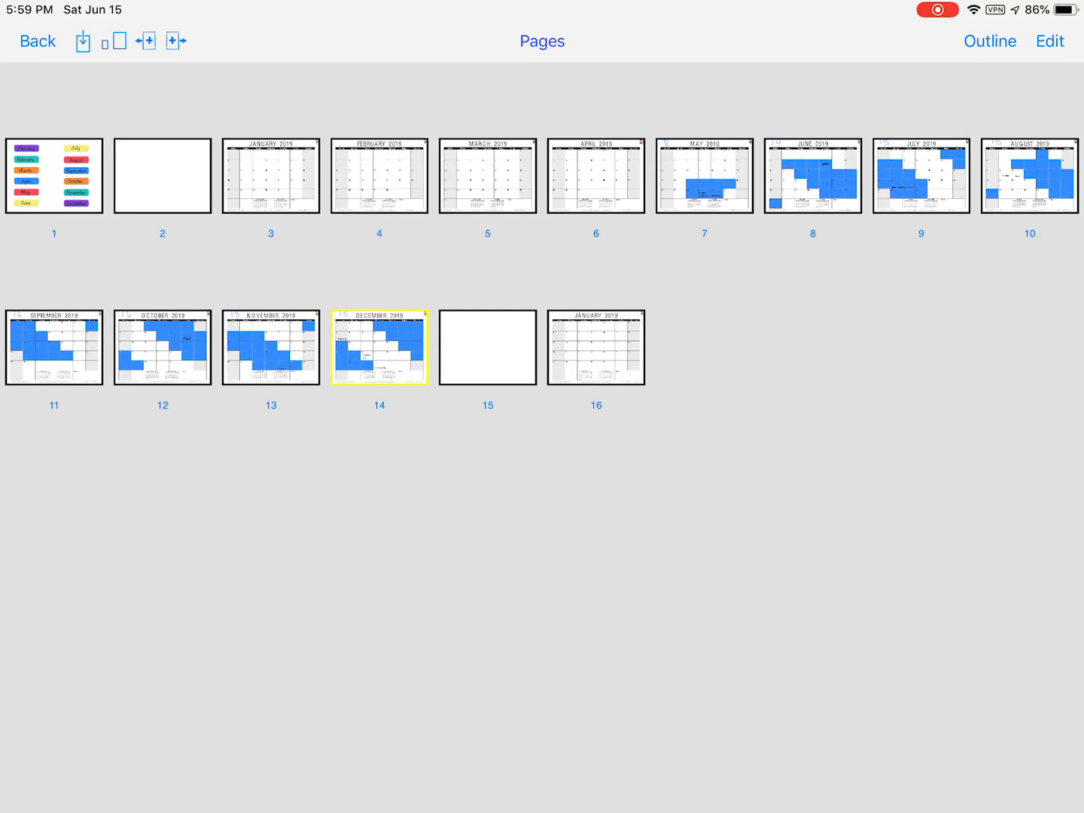
{"action": "left_click", "coordinate": [1049, 41]}
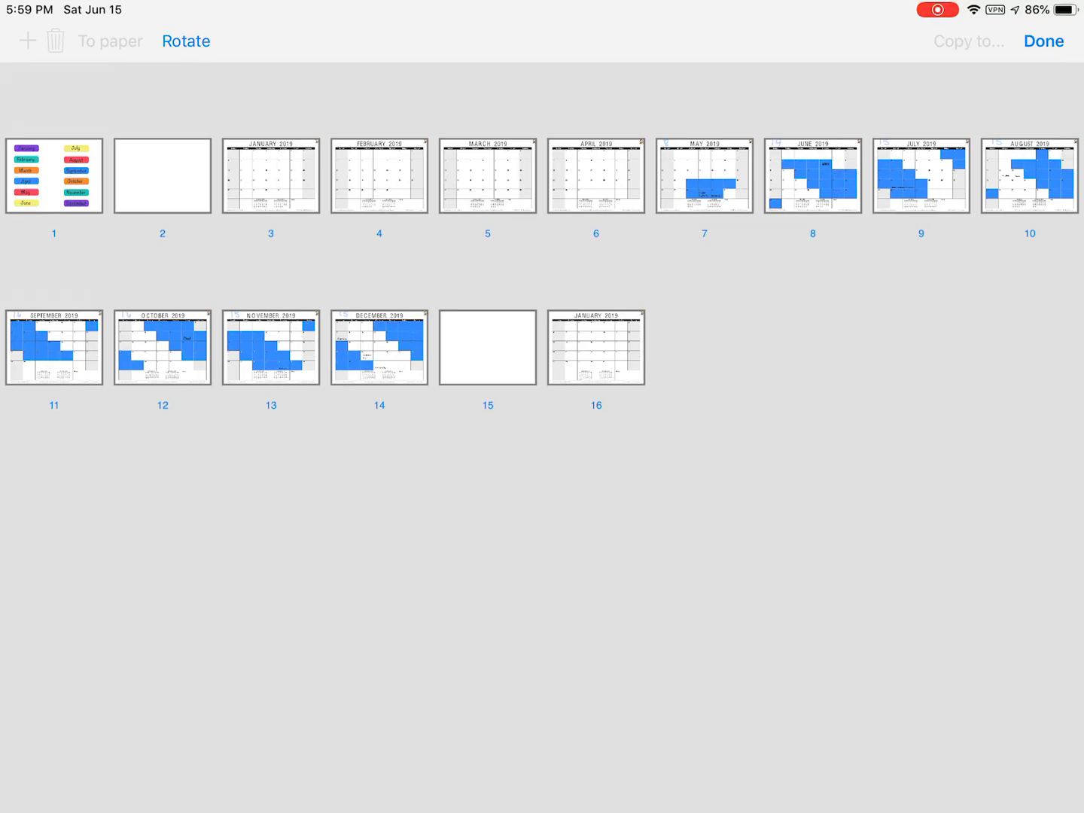
{"action": "left_click", "coordinate": [488, 348]}
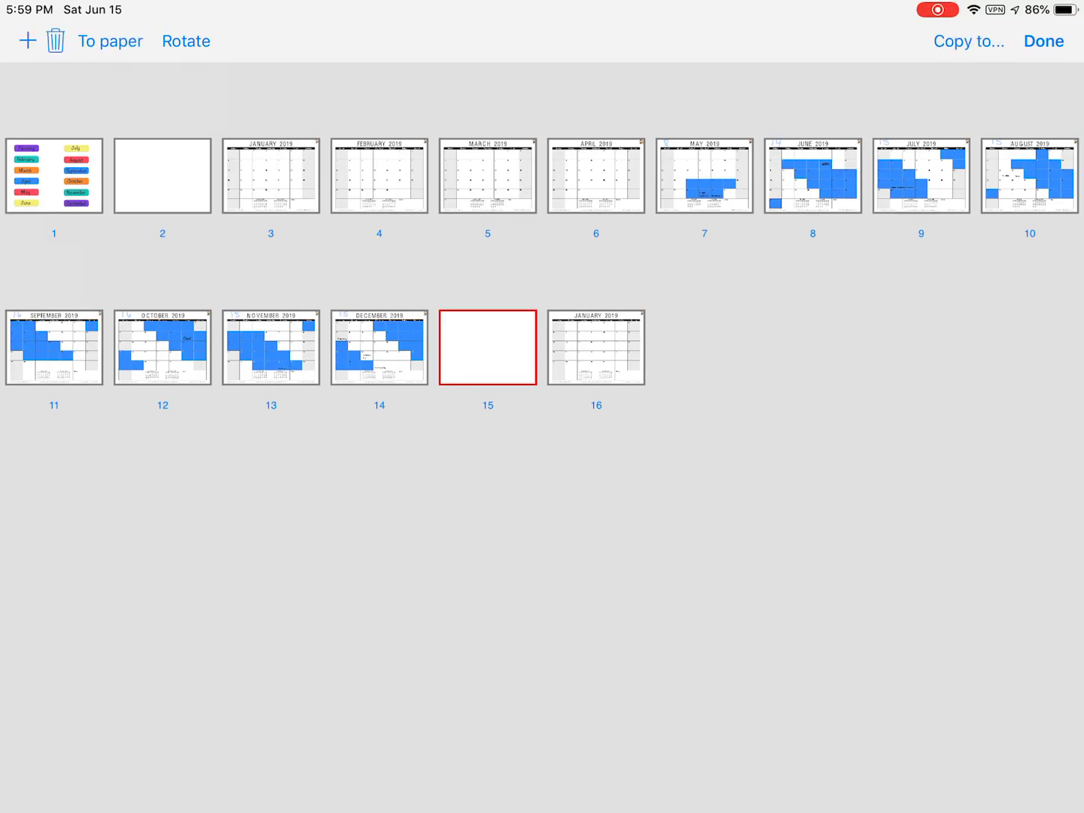
{"action": "left_click", "coordinate": [969, 41]}
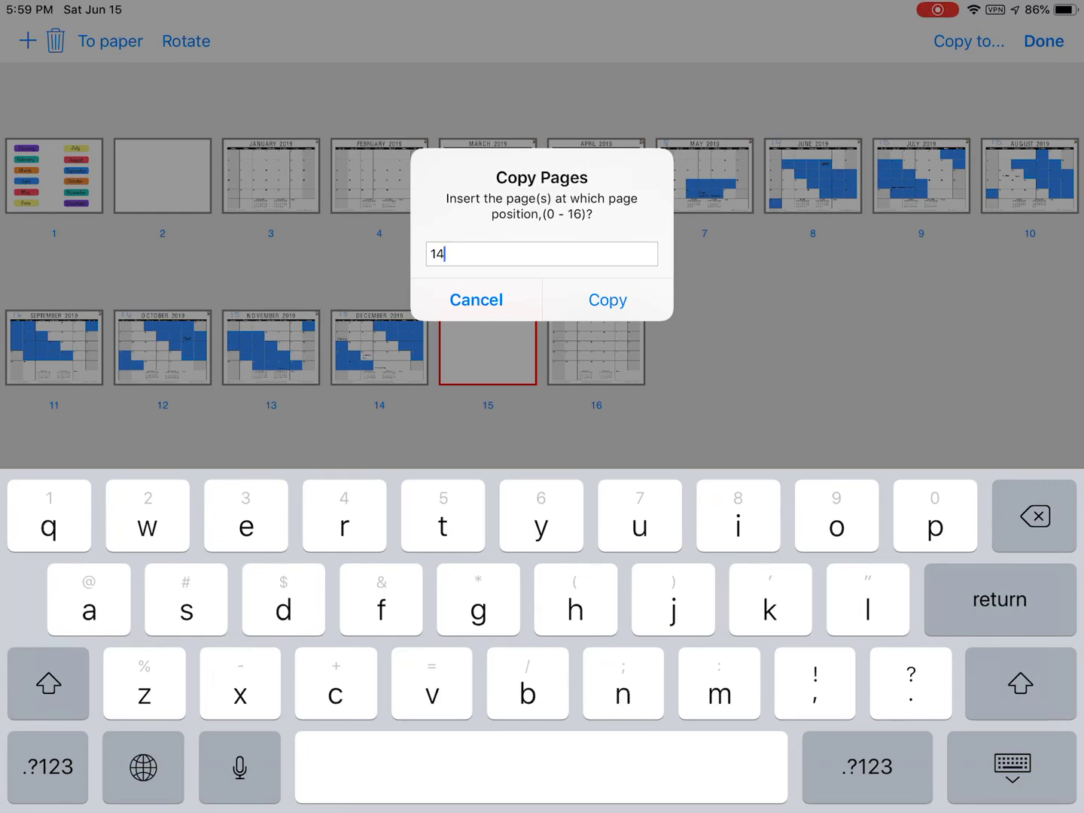
{"action": "left_click", "coordinate": [608, 299]}
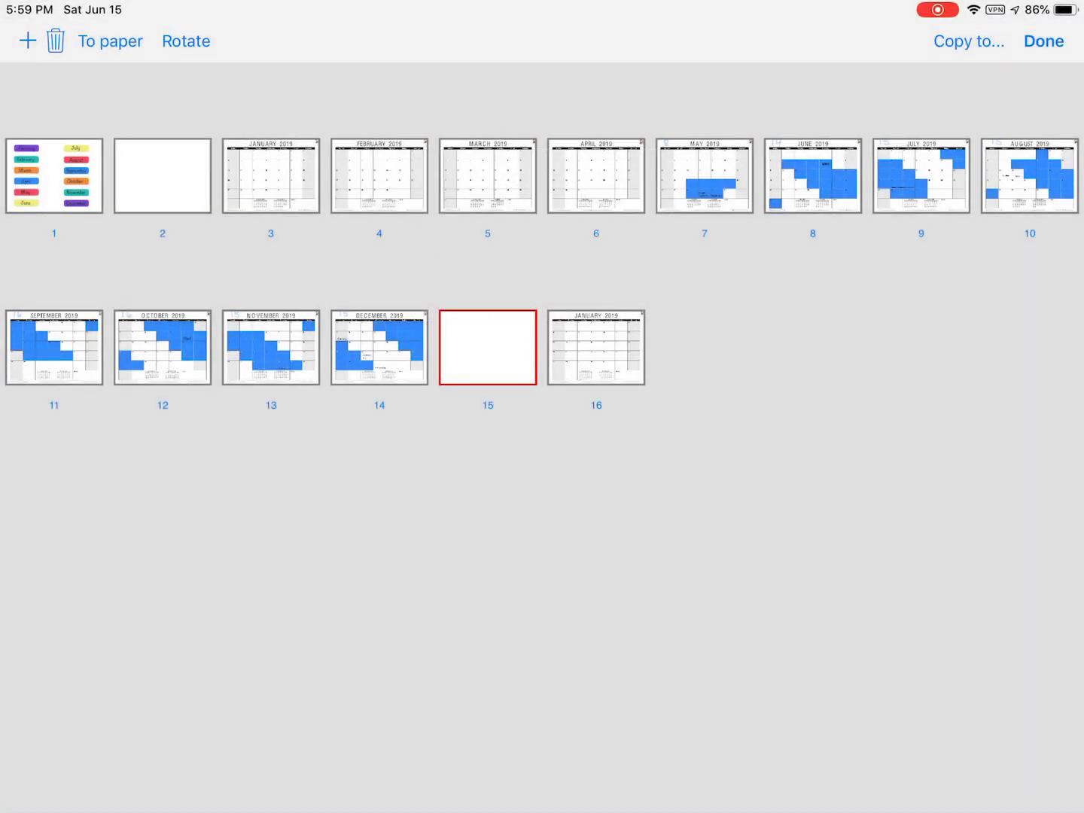